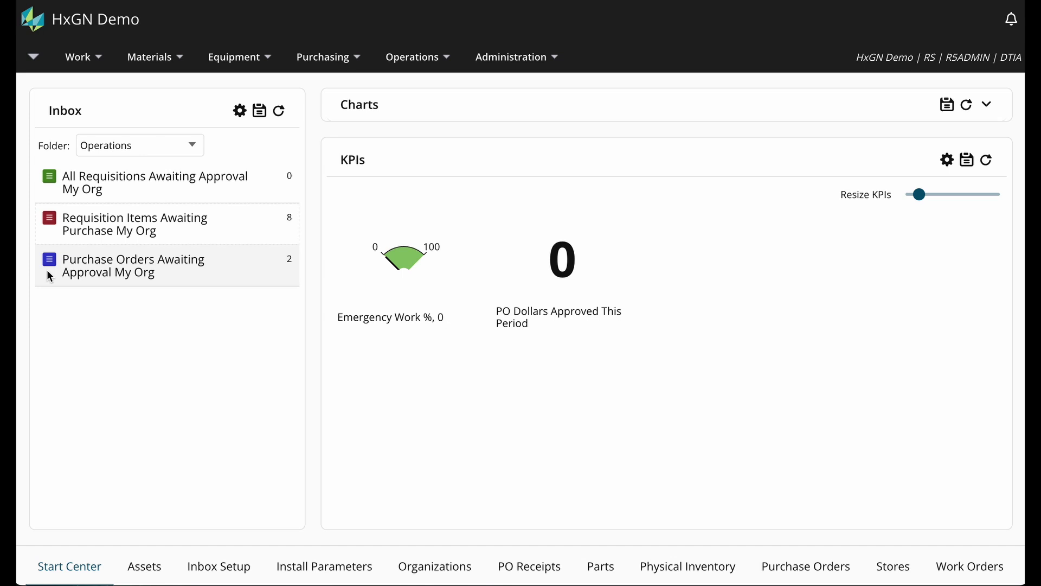
Step: Open Inbox Setup from Administration and load the DEMO-I009 Purchase Orders Awaiting Approval record
click(560, 65)
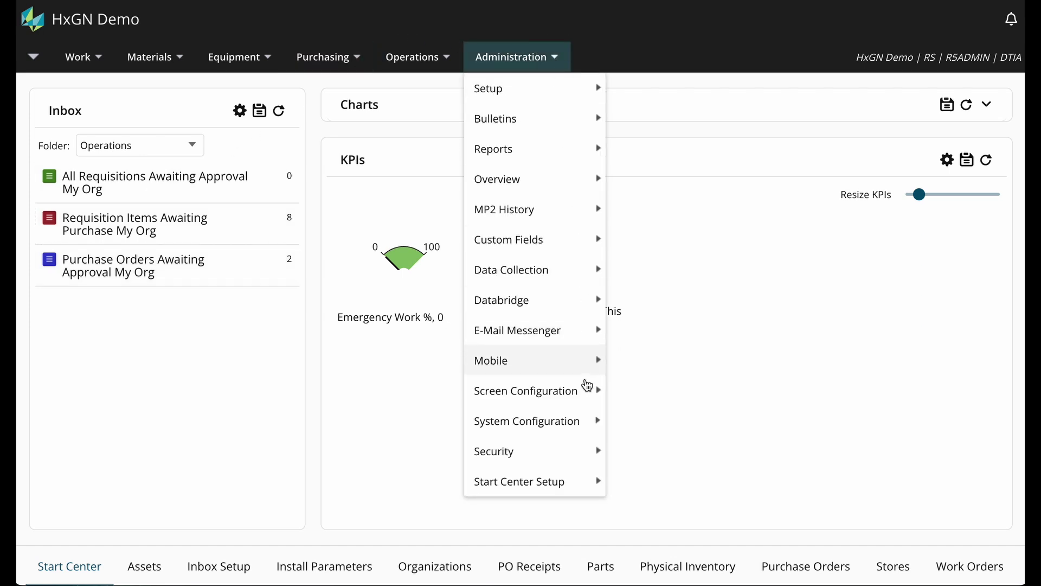
mouse_move(519, 481)
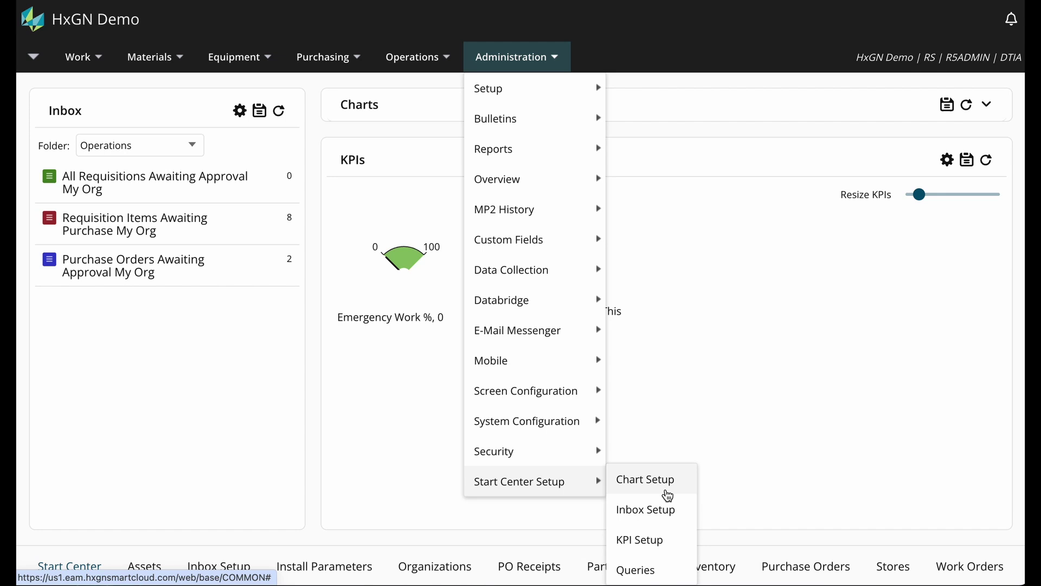
click(679, 513)
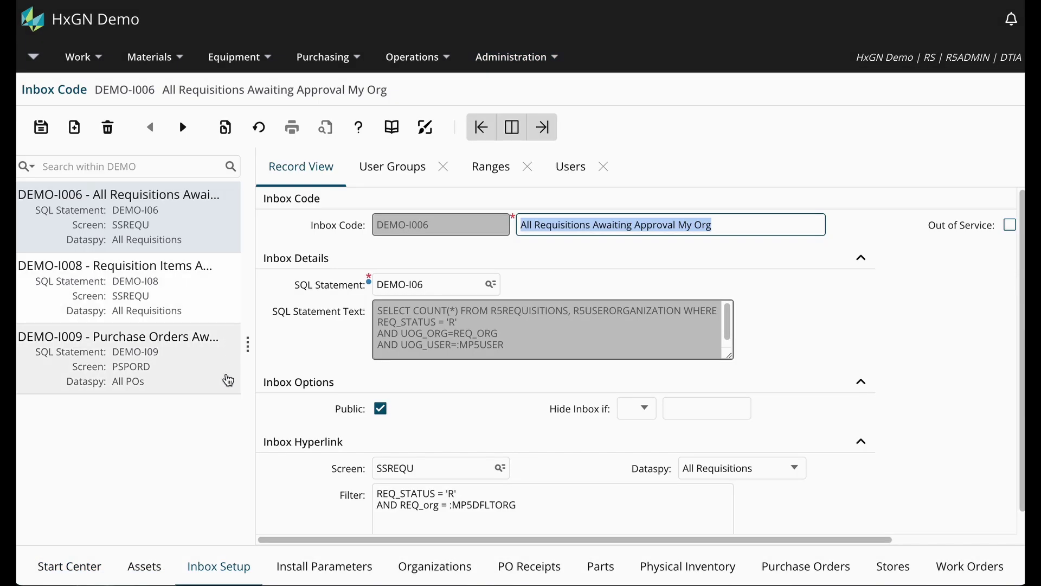
click(228, 380)
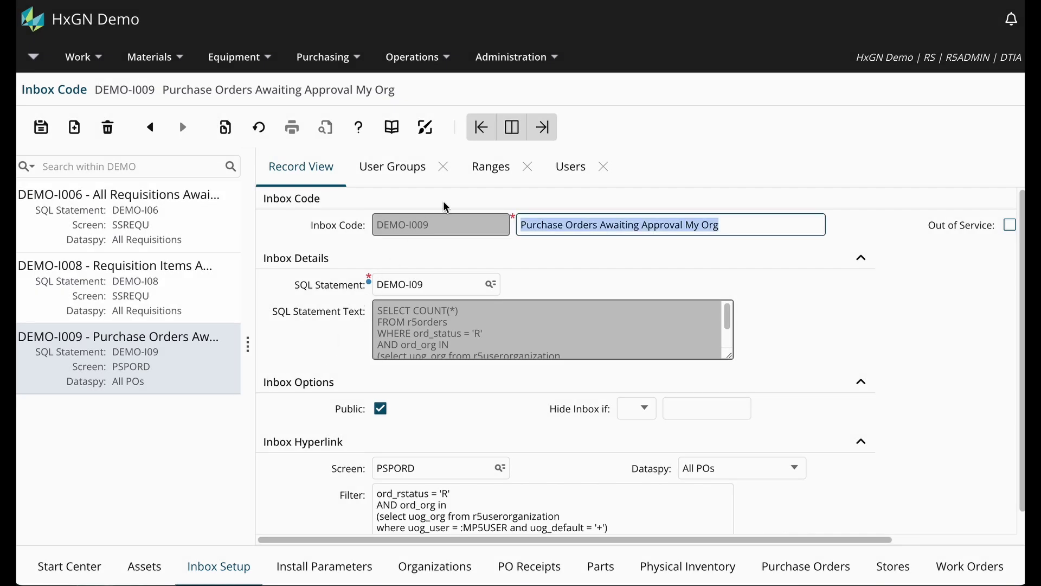
Step: On the Ranges tab, add and save a green 'Low' range from 0 to 0 (colour 397514)
click(492, 183)
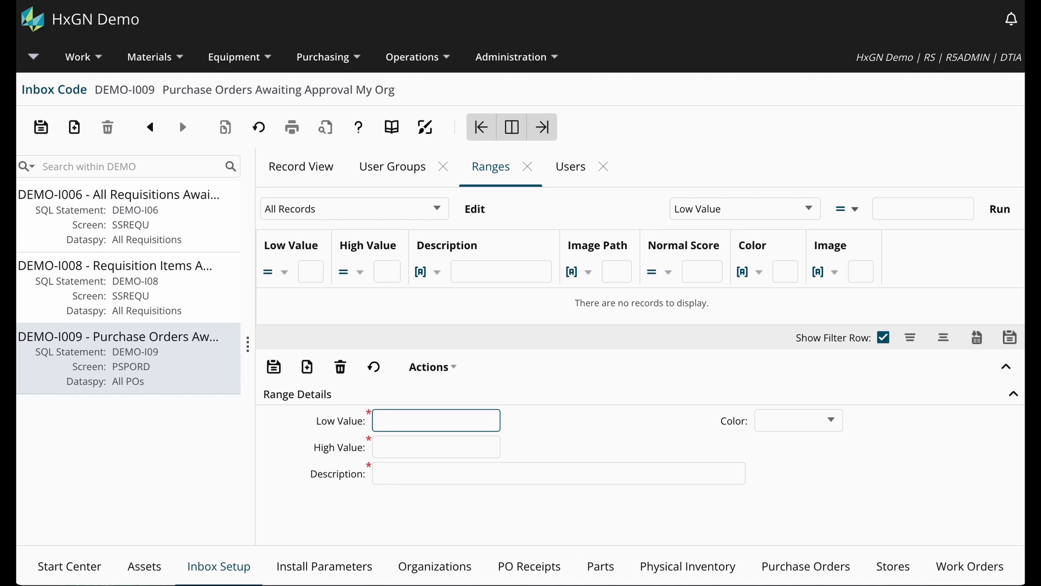
text(0)
click(494, 447)
text(0)
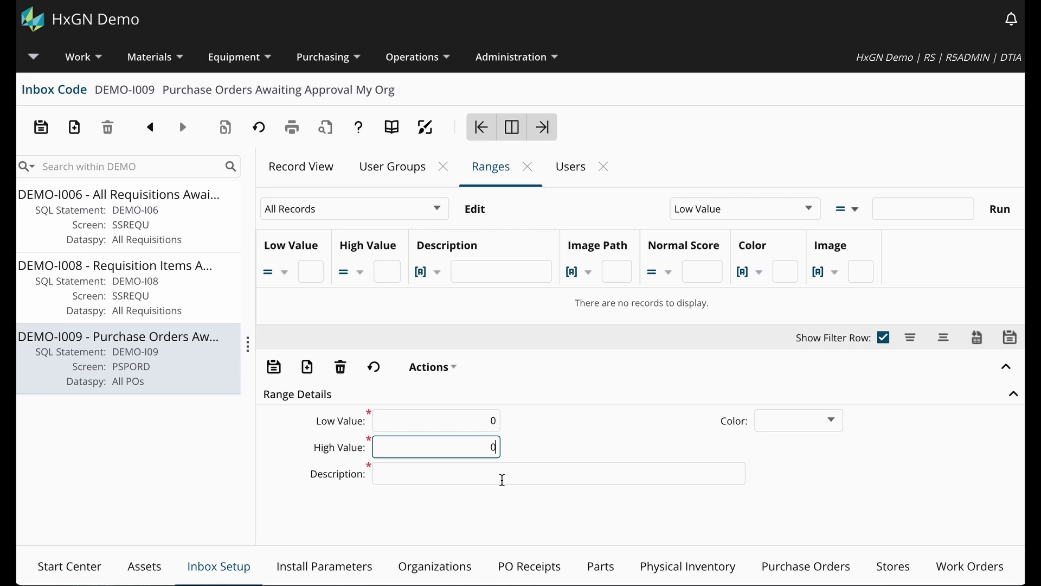
click(502, 479)
text(L)
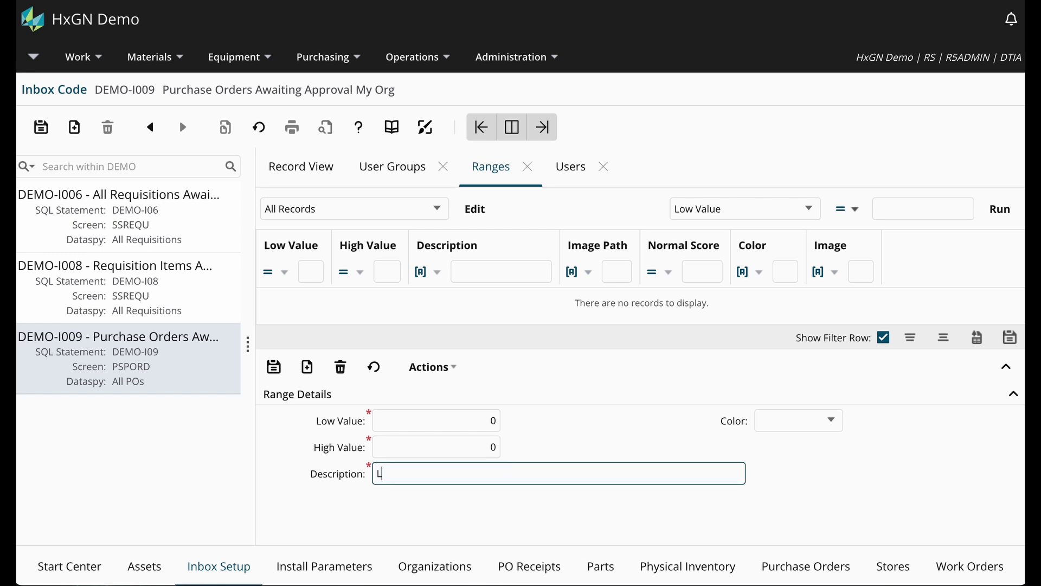
text(ow)
click(833, 422)
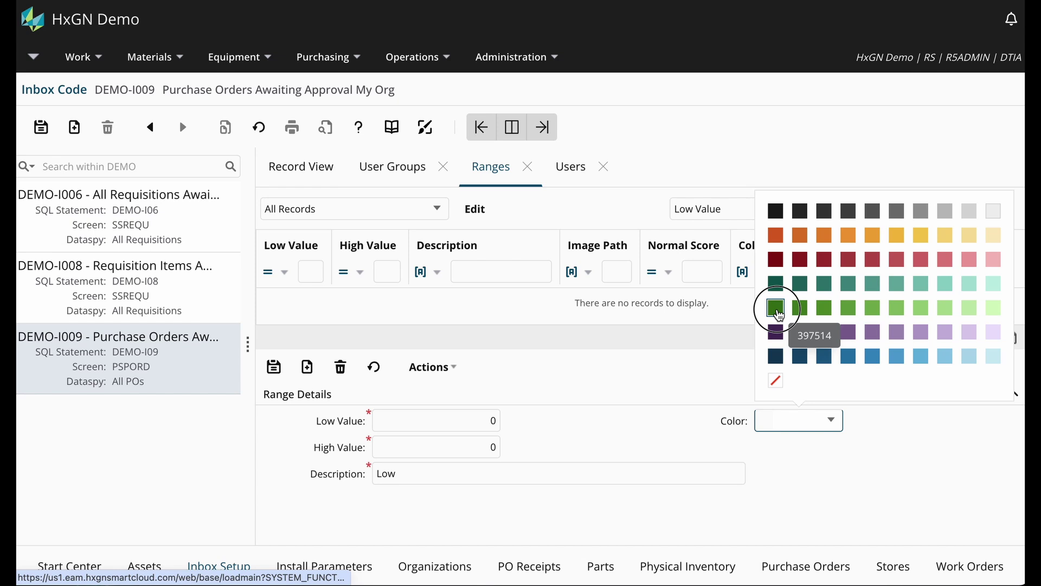
click(775, 307)
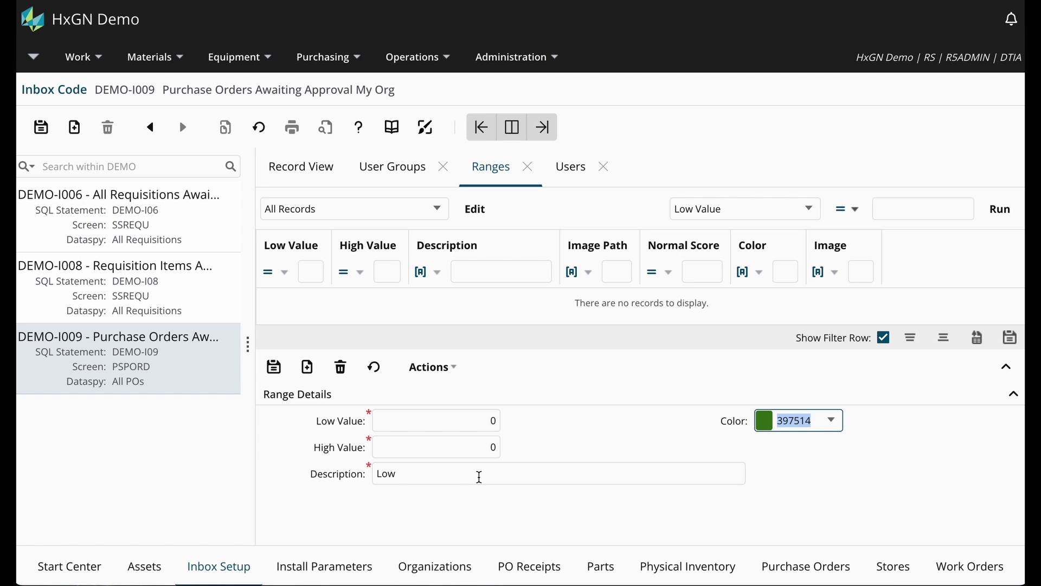
key(ctrl+s)
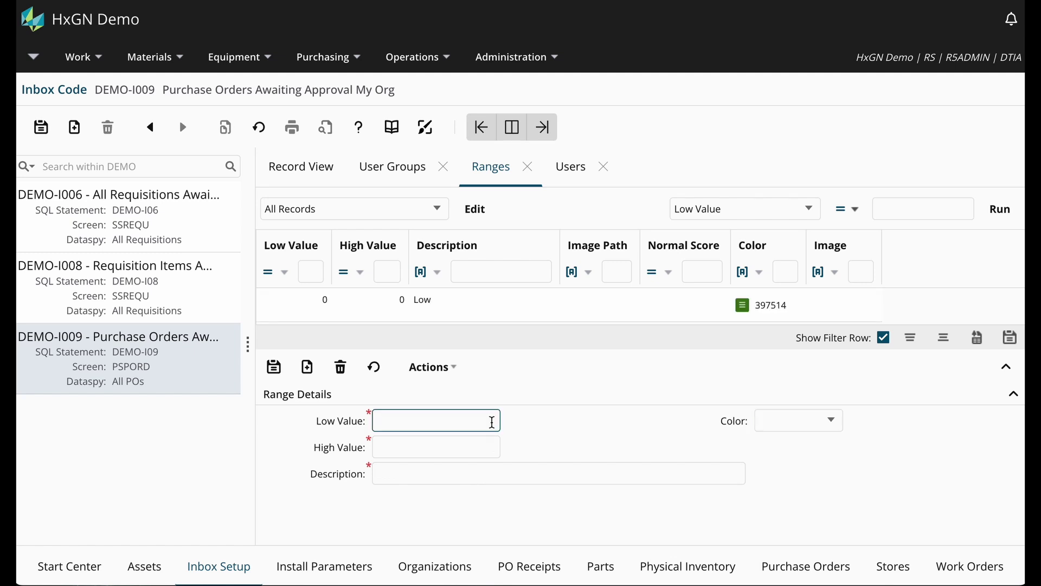
Step: Enter a 'Medium' range from 1 to 5 with orange colour EFA836
text(1)
click(495, 448)
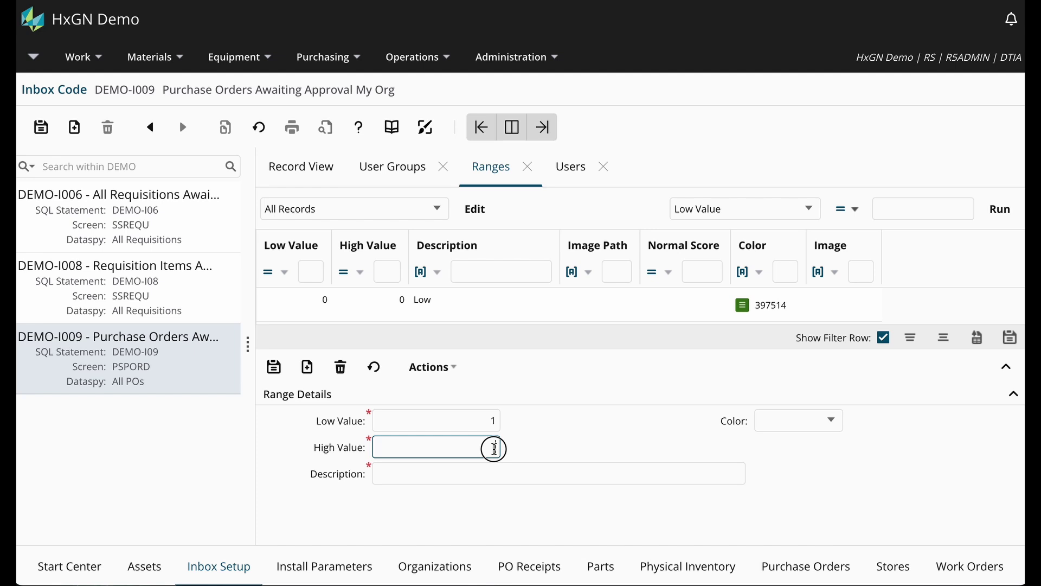
text(5)
click(495, 471)
text(Me)
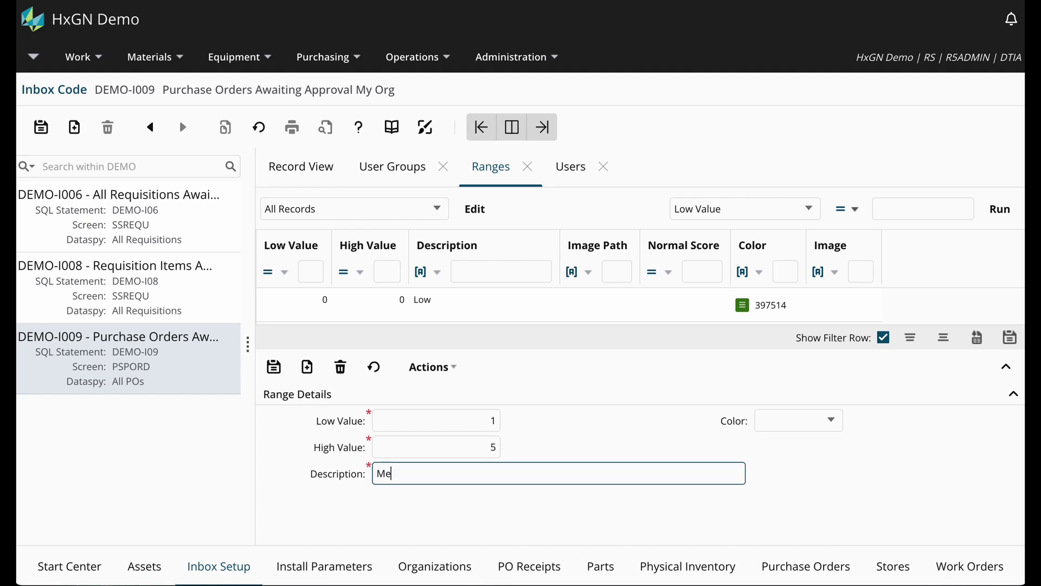
text(dium)
click(831, 421)
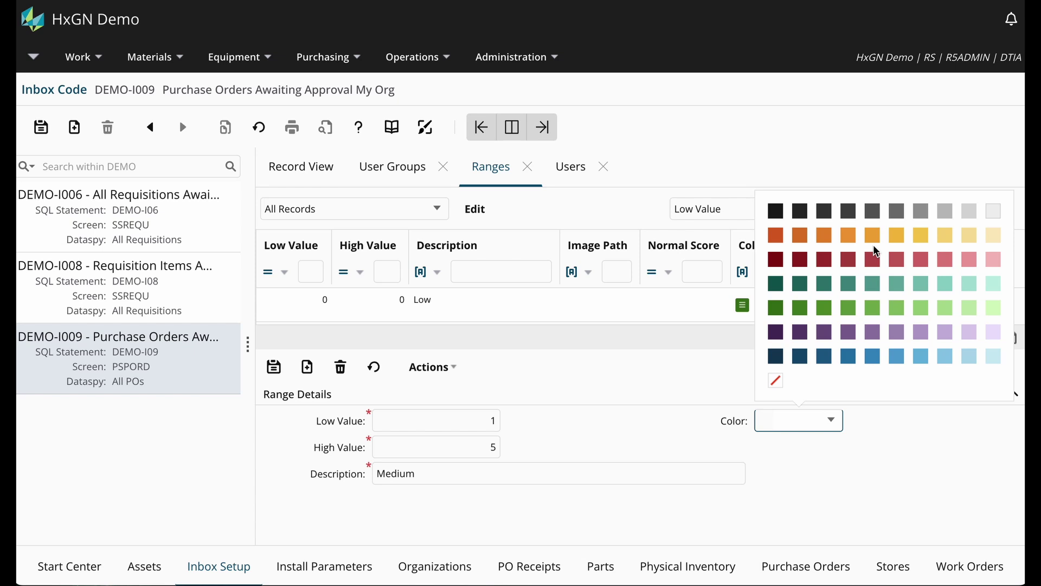
click(873, 237)
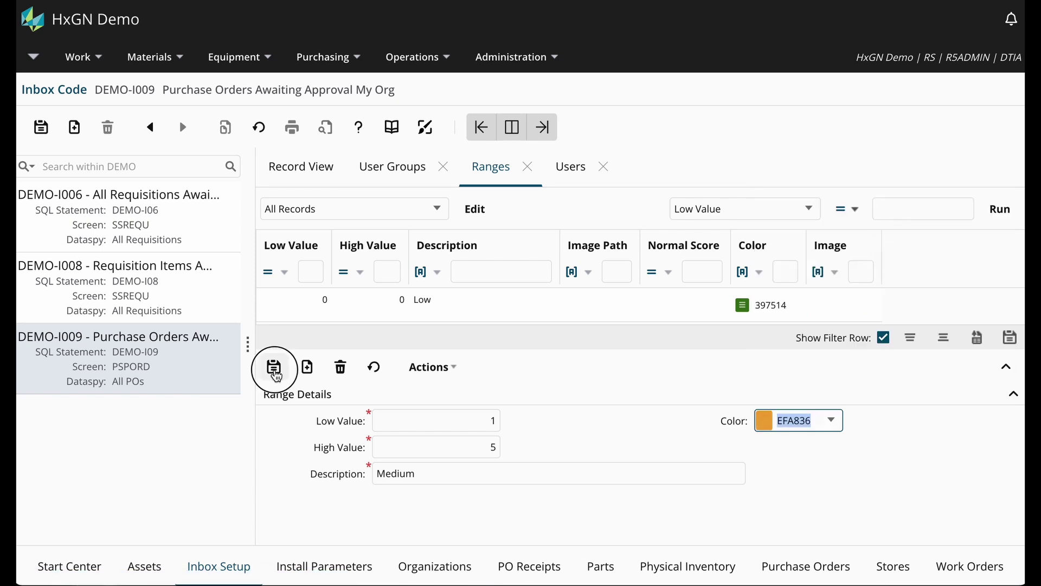
Step: Submit the Medium range, then add a red 'High' range from 6 to 99999 (colour A13030)
click(275, 368)
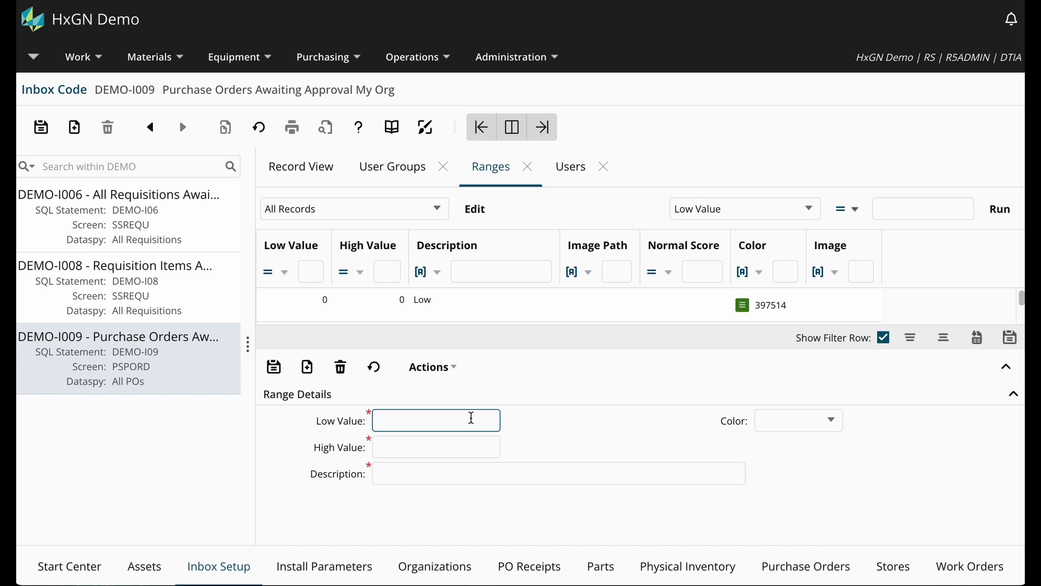
text(6)
click(480, 451)
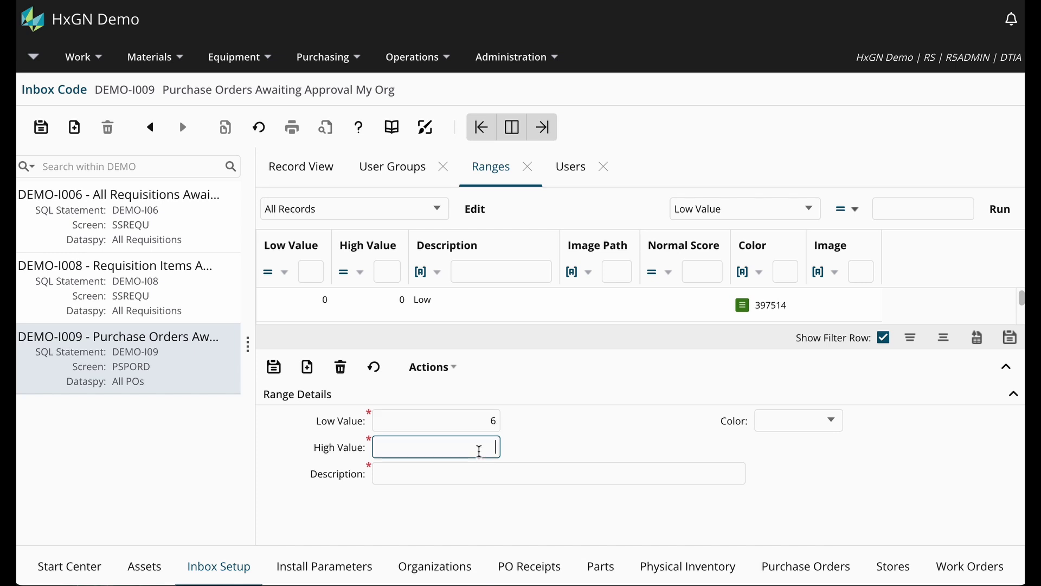
text(9999)
text(9)
click(475, 473)
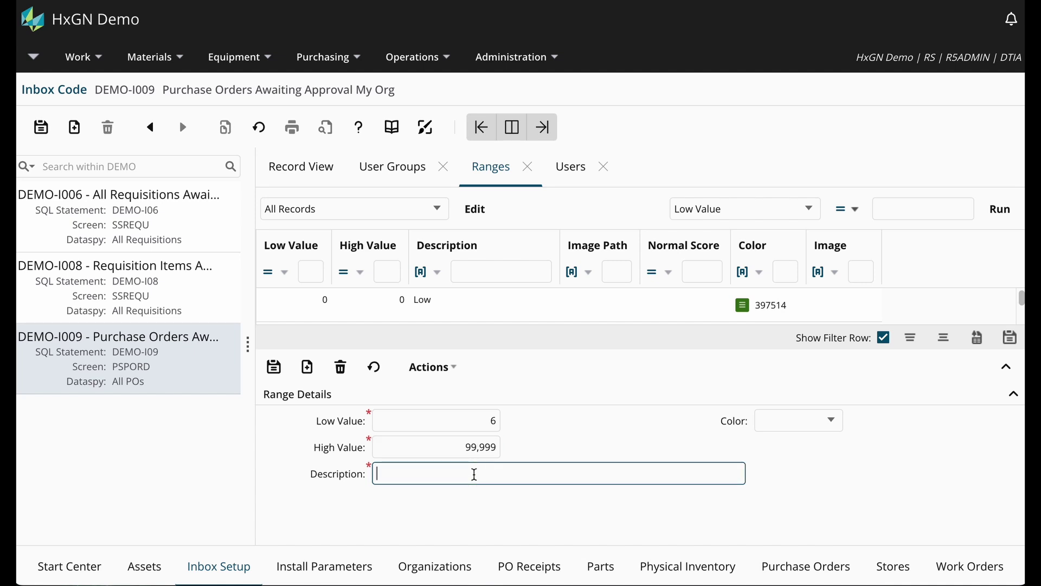
text(High)
click(450, 448)
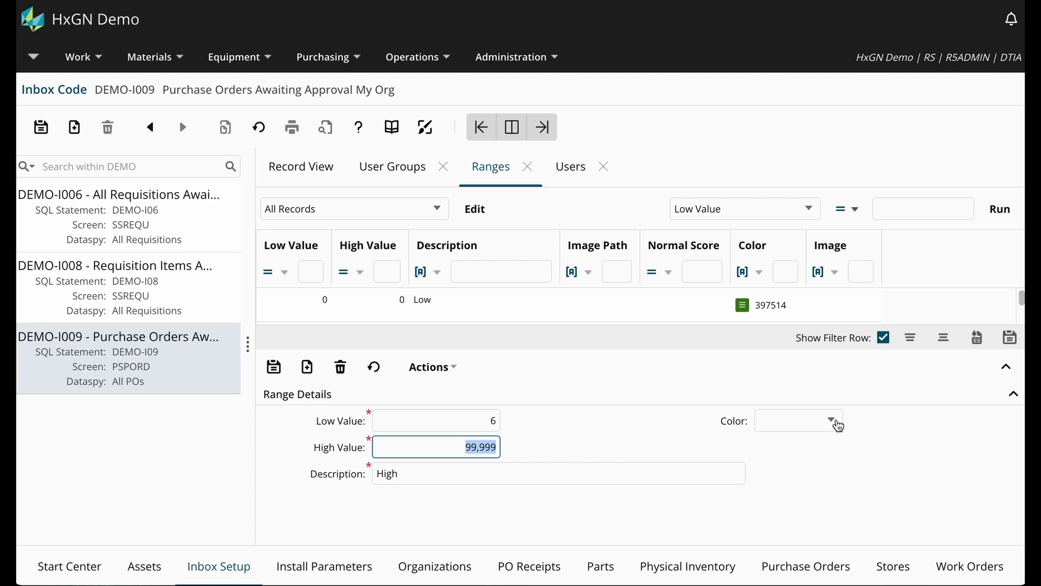
click(834, 422)
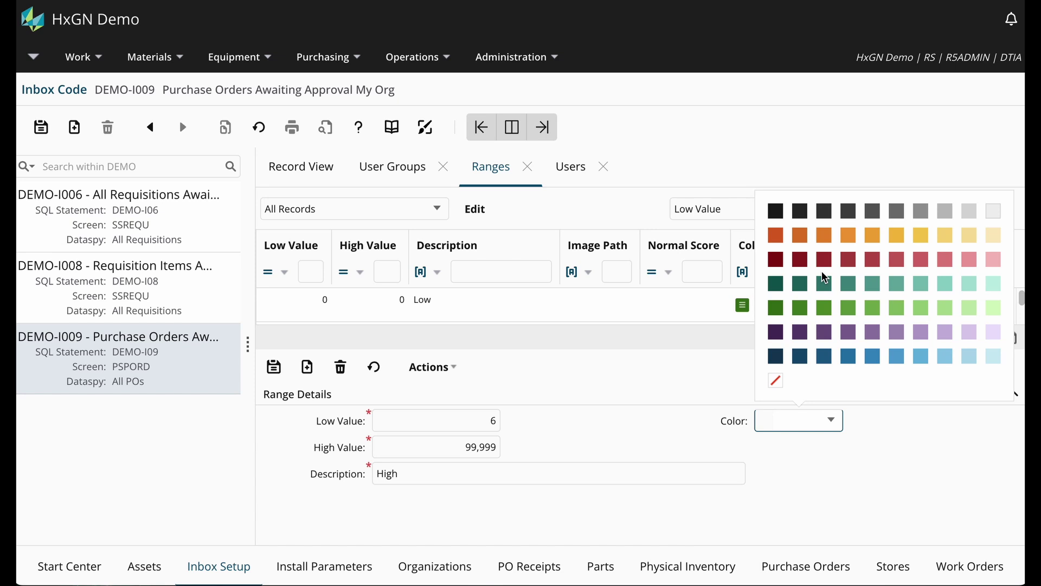
click(824, 260)
click(1007, 369)
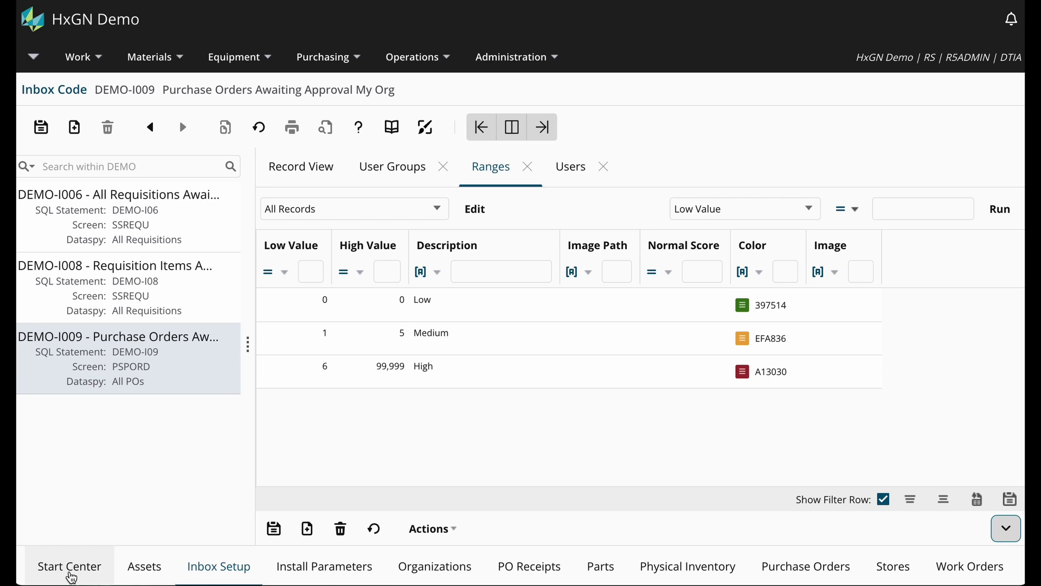
Step: Refresh the Start Center inbox so the purchase-order count of 2 shows orange
click(71, 568)
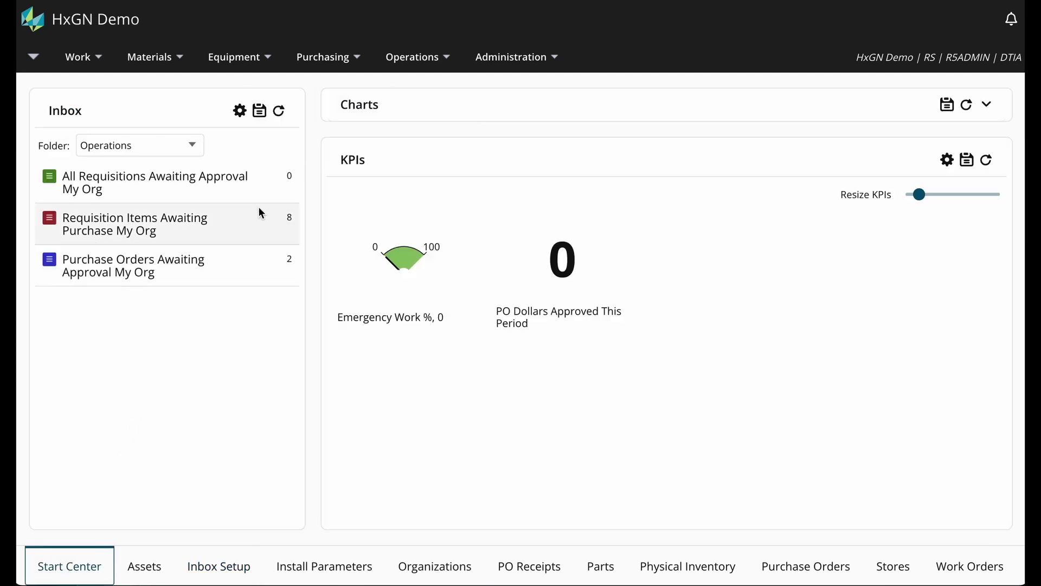
click(280, 112)
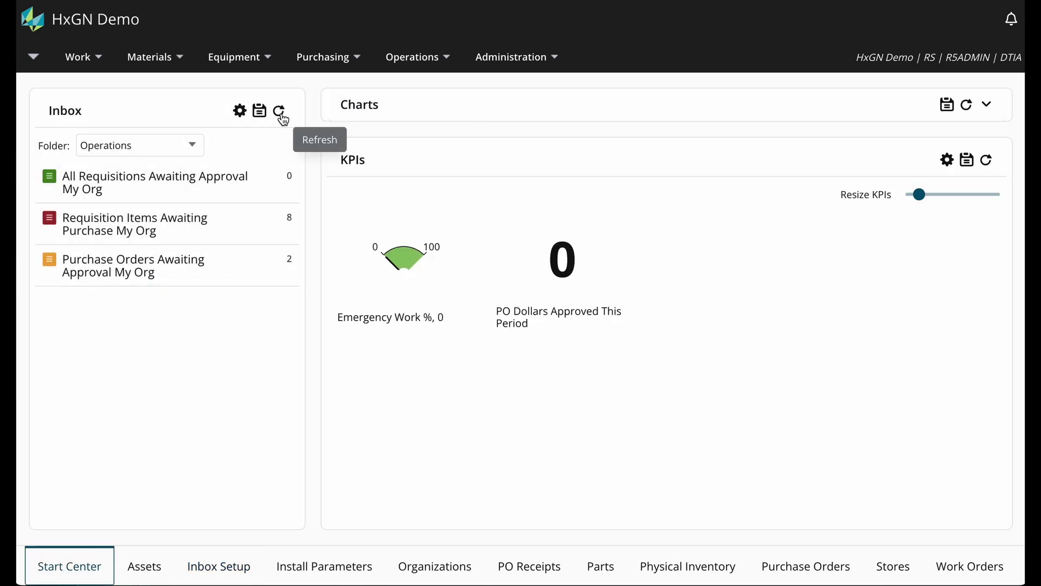